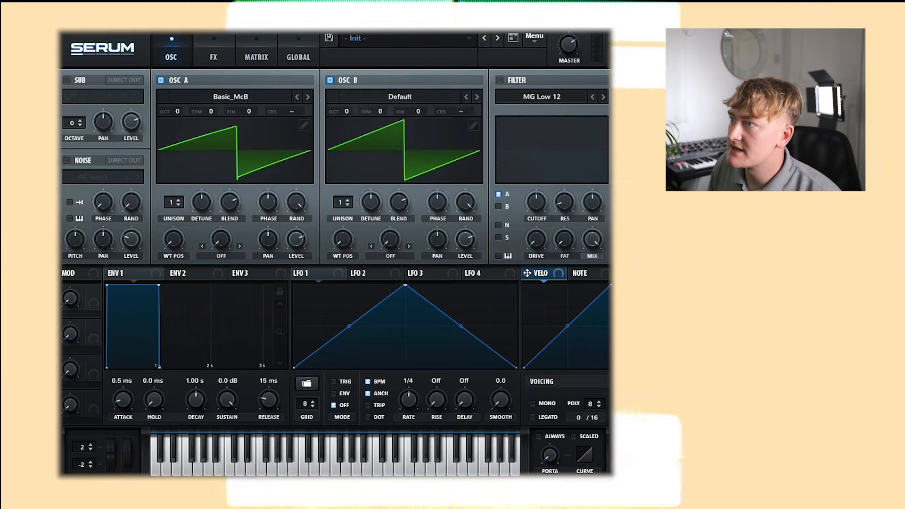
Load the Basic_McB wavetable into OSC B, set its unison to 11 voices and lower the detune.
mouse_move(405, 112)
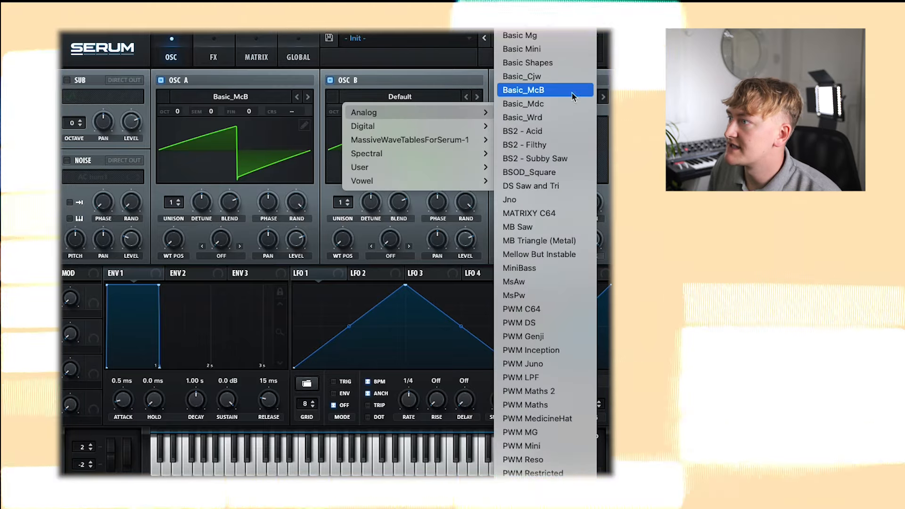
left_click(572, 96)
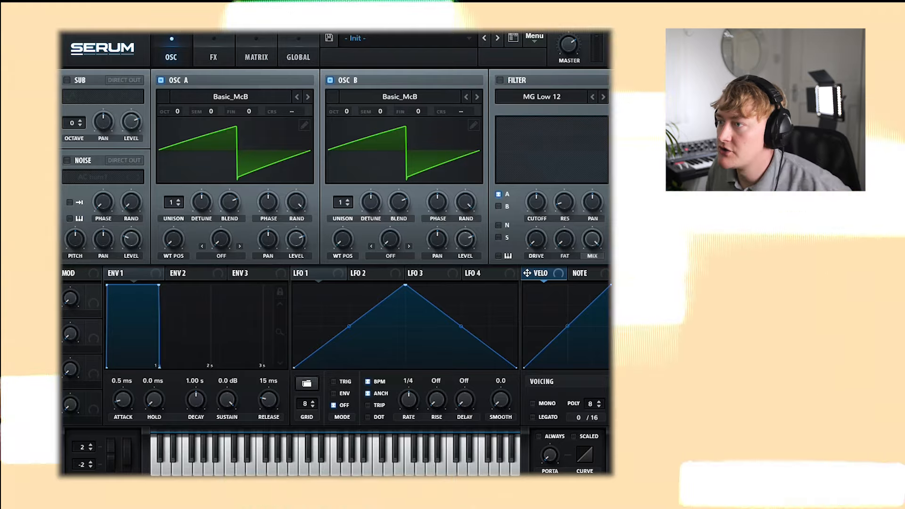
left_click_drag(341, 202, 341, 159)
left_click_drag(370, 202, 370, 225)
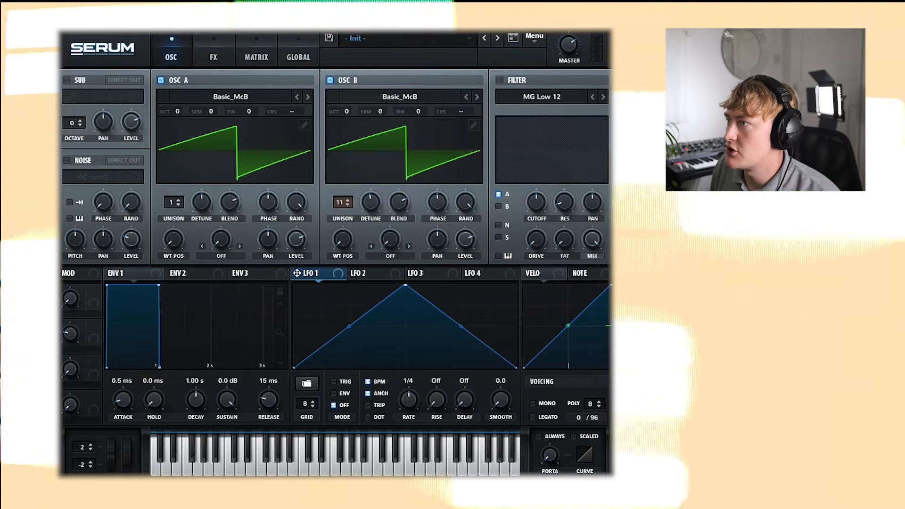
Enable the filter for OSC A, OSC B, noise and sub, choose MG Low 24 and adjust its cutoff.
left_click(499, 80)
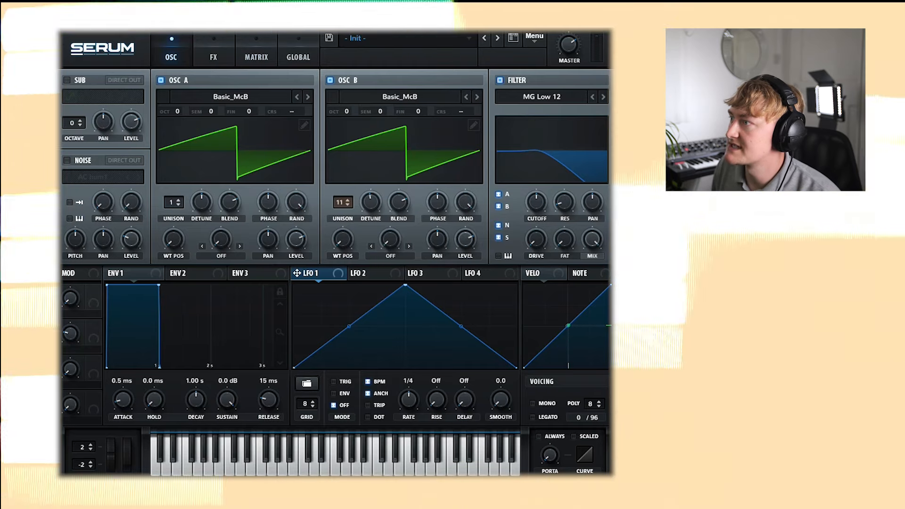
left_click(603, 97)
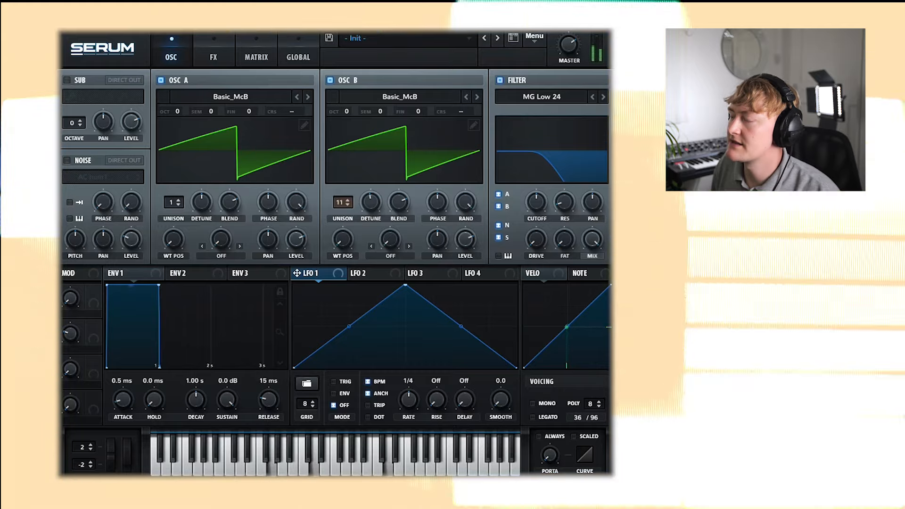
left_click_drag(536, 201, 536, 205)
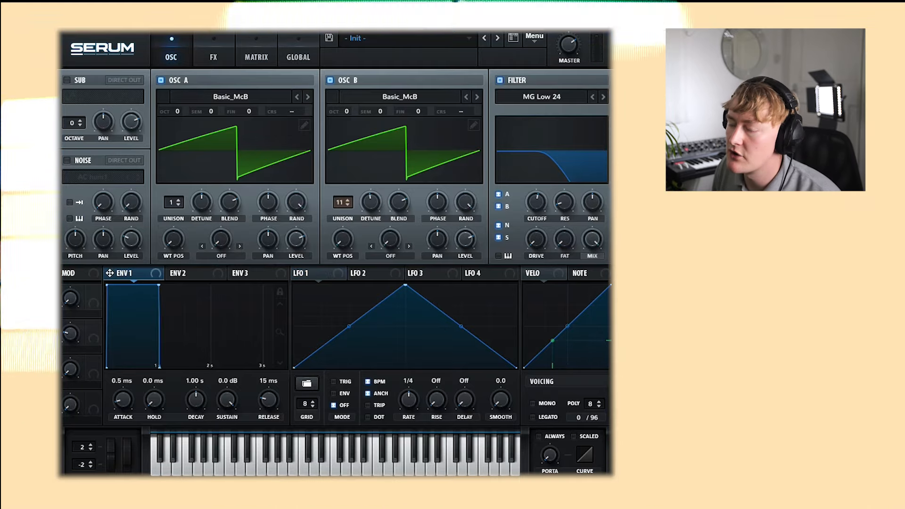
Modulate the filter cutoff with Env 1 and set the envelope to 512 ms attack and 327 ms release.
left_click_drag(122, 400, 122, 384)
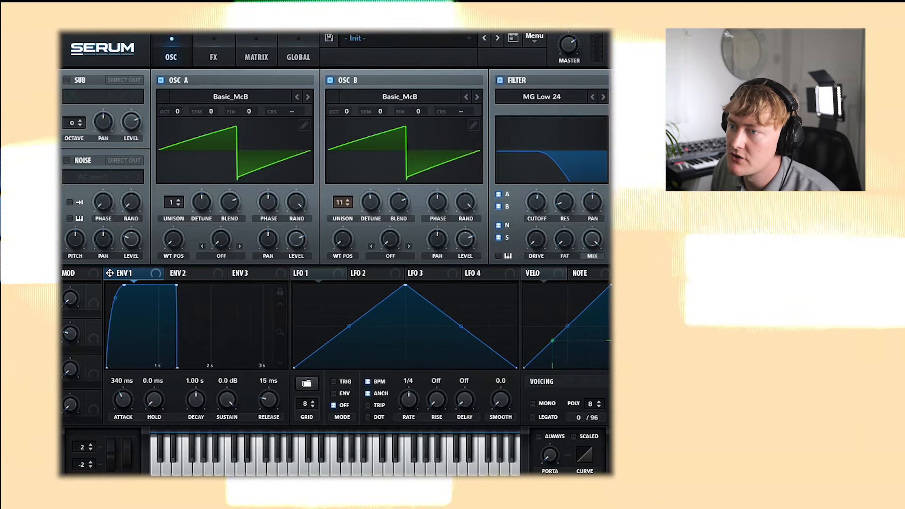
left_click_drag(109, 273, 526, 204)
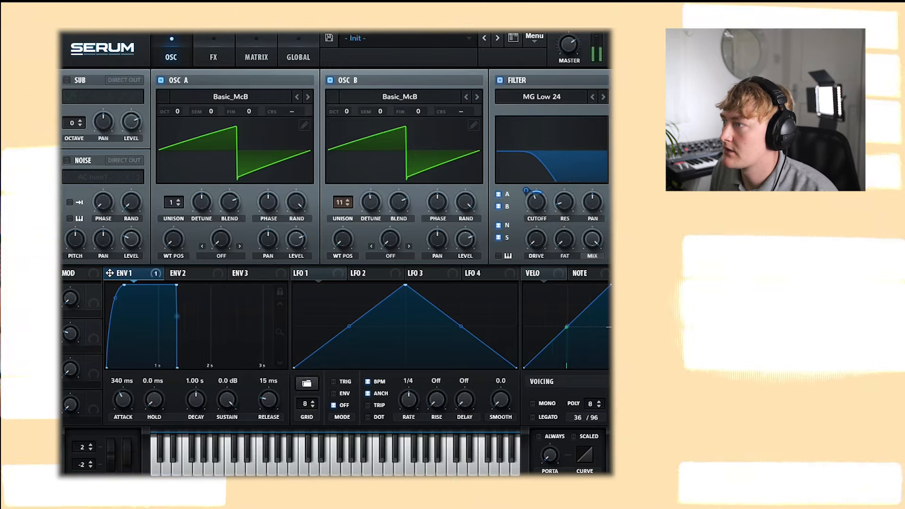
mouse_move(538, 208)
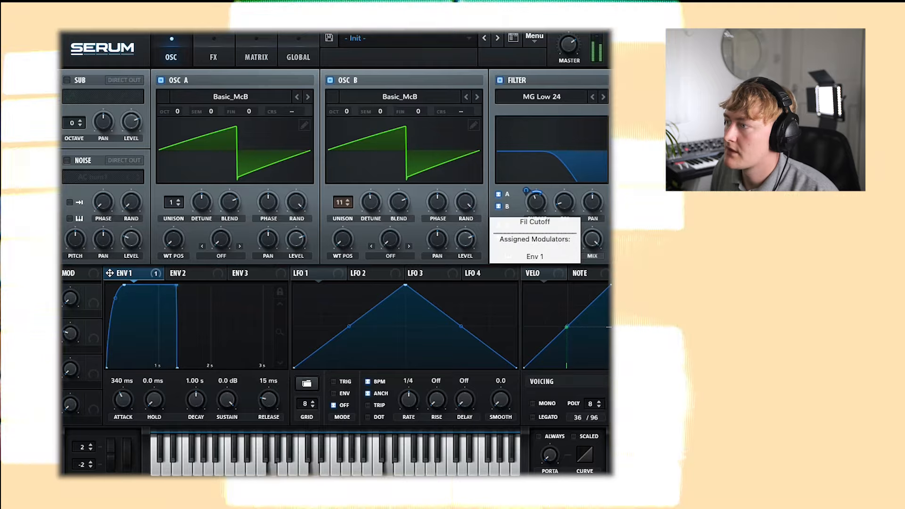
left_click_drag(536, 203, 536, 200)
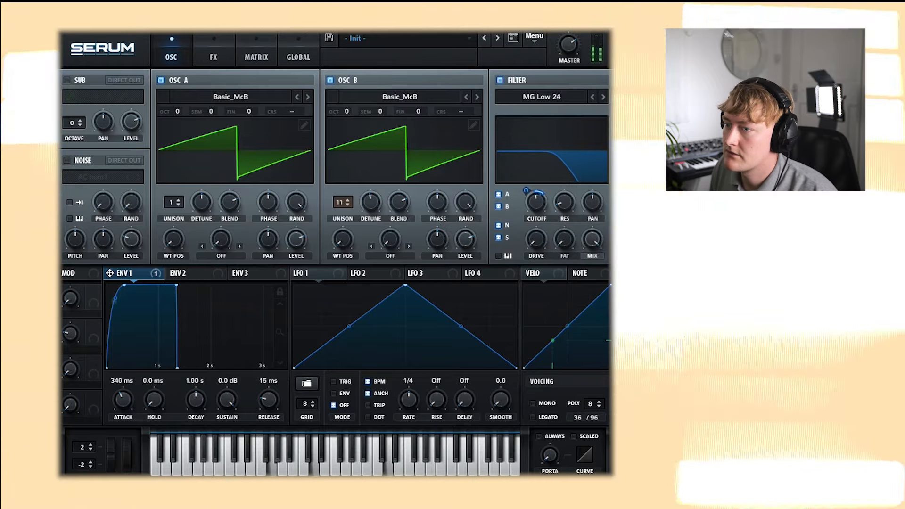
left_click_drag(123, 400, 123, 395)
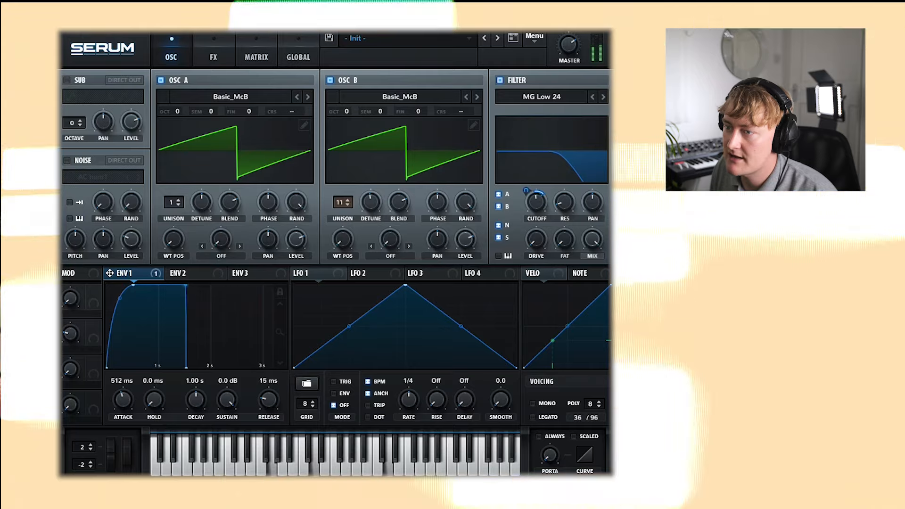
left_click_drag(268, 400, 268, 395)
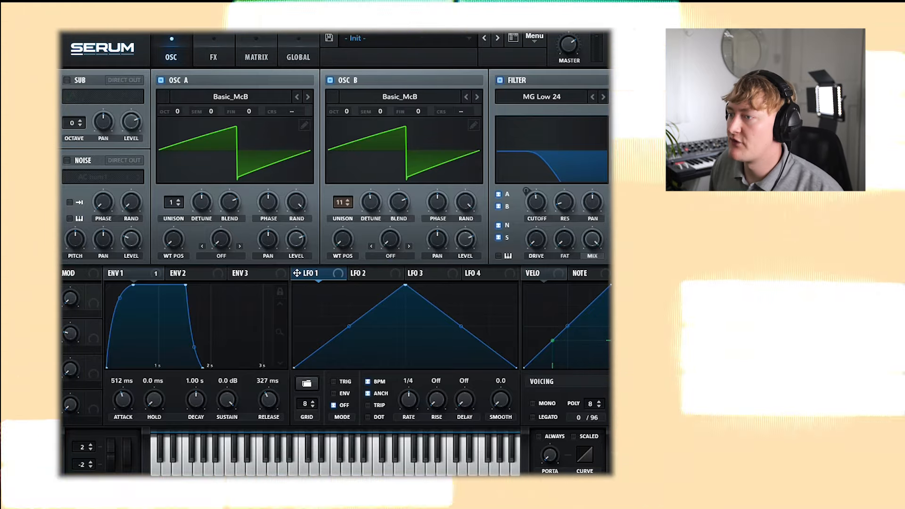
Assign LFO 1 to OSC B's coarse pitch and OSC A's fine pitch, flattening the LFO's peak almost to zero.
left_click_drag(297, 272, 464, 112)
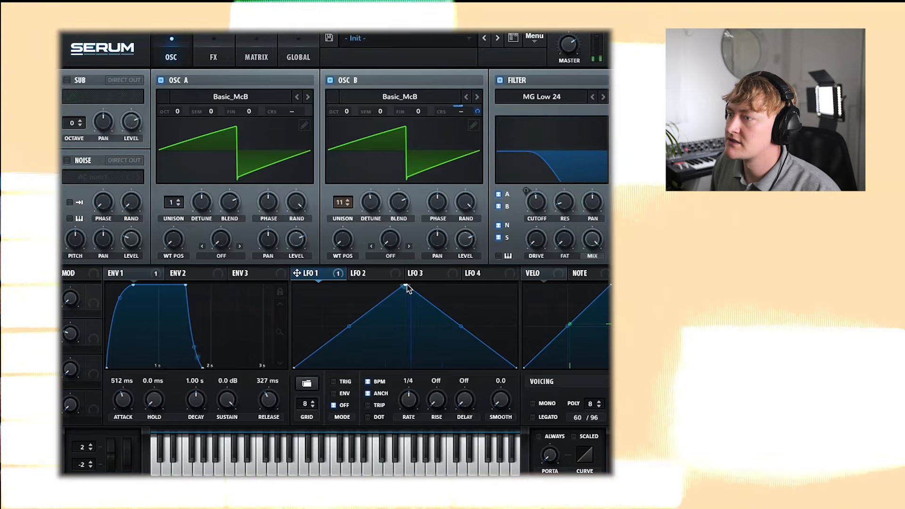
left_click_drag(406, 286, 405, 366)
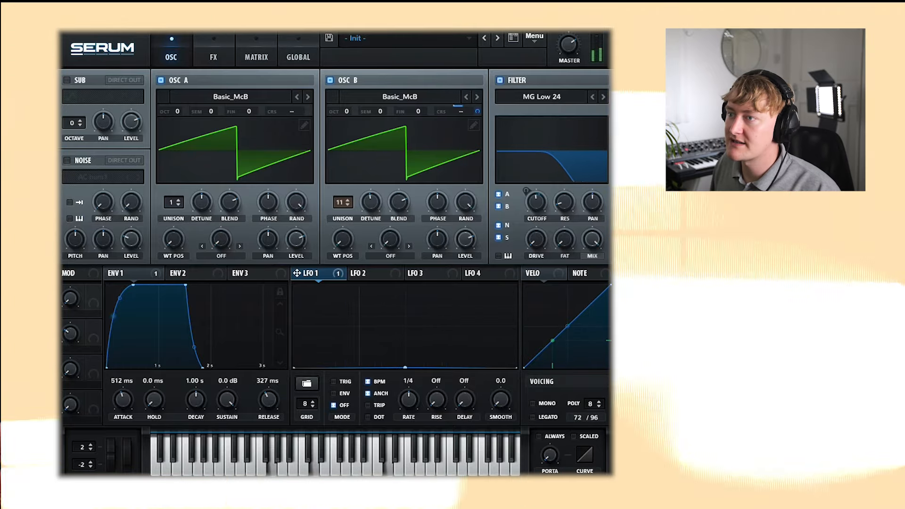
left_click_drag(297, 272, 261, 97)
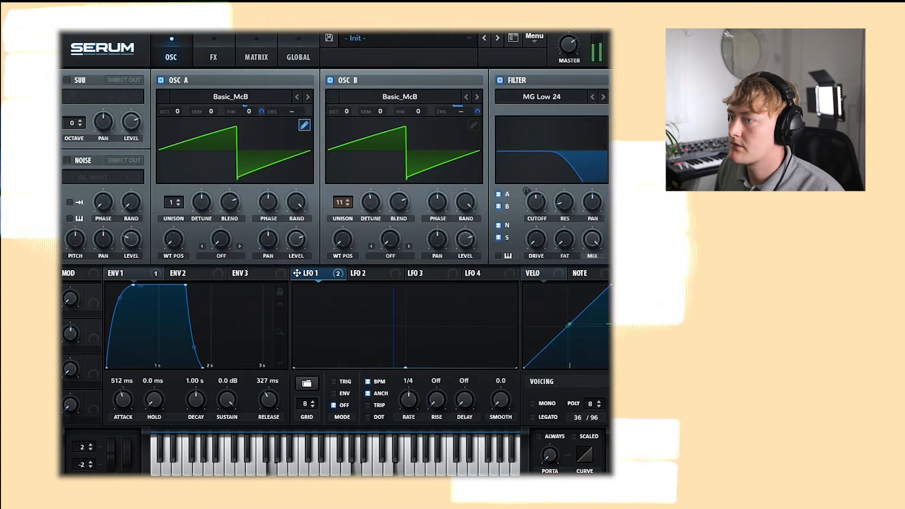
Modulate OSC B's pan with LFO 2 at a 2 bar rate and lower the LFO's peak to a little over half height.
left_click(368, 273)
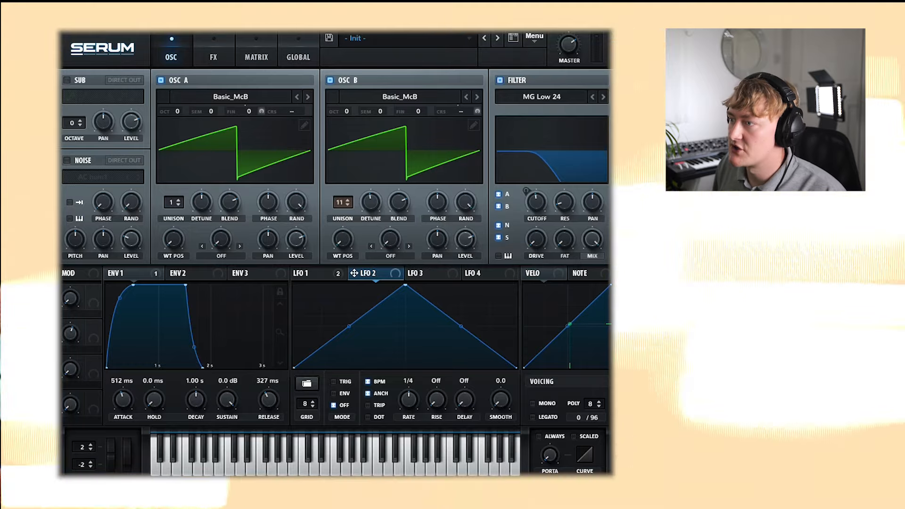
left_click_drag(356, 274, 438, 243)
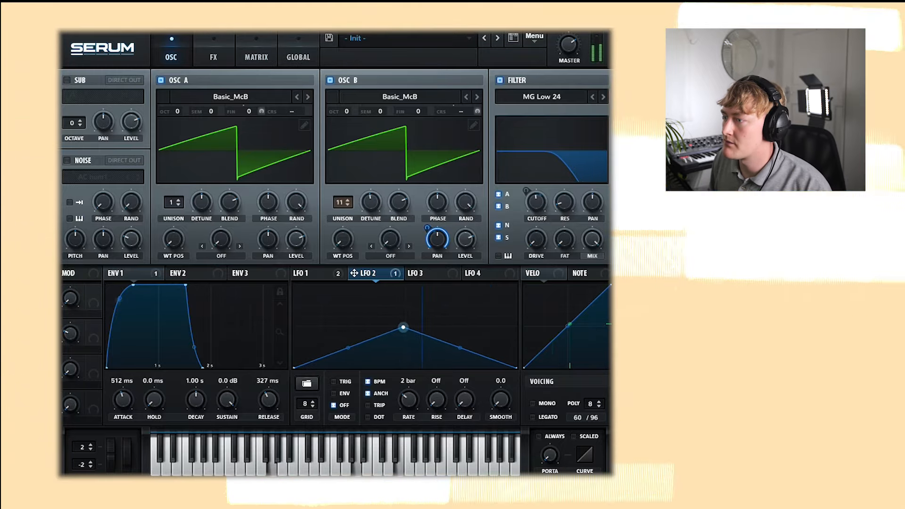
left_click_drag(406, 292, 406, 315)
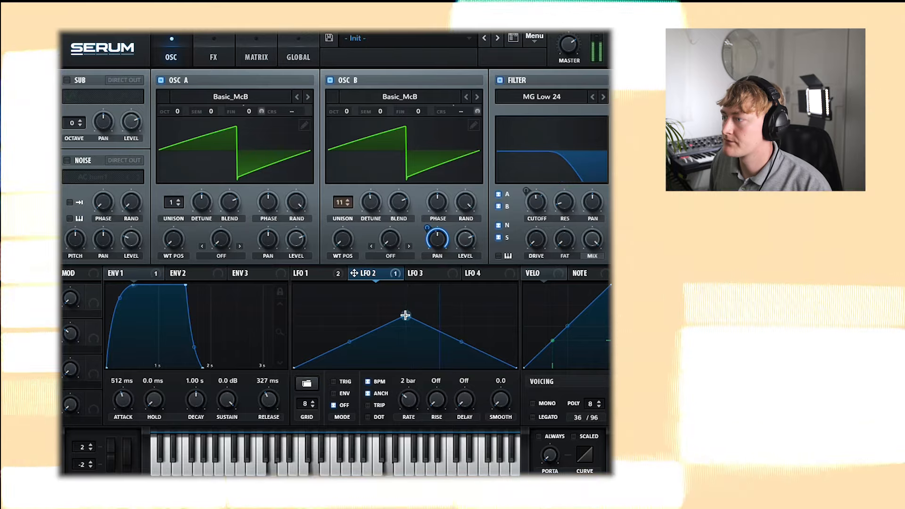
Modulate the filter cutoff with LFO 3, shaped as a rising ramp to a little over half height at a one-bar rate.
left_click(424, 274)
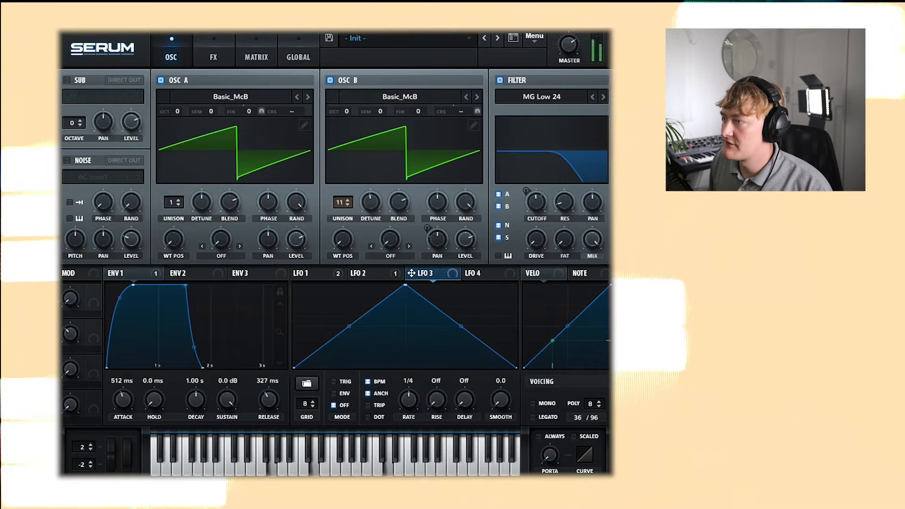
left_click_drag(410, 274, 525, 245)
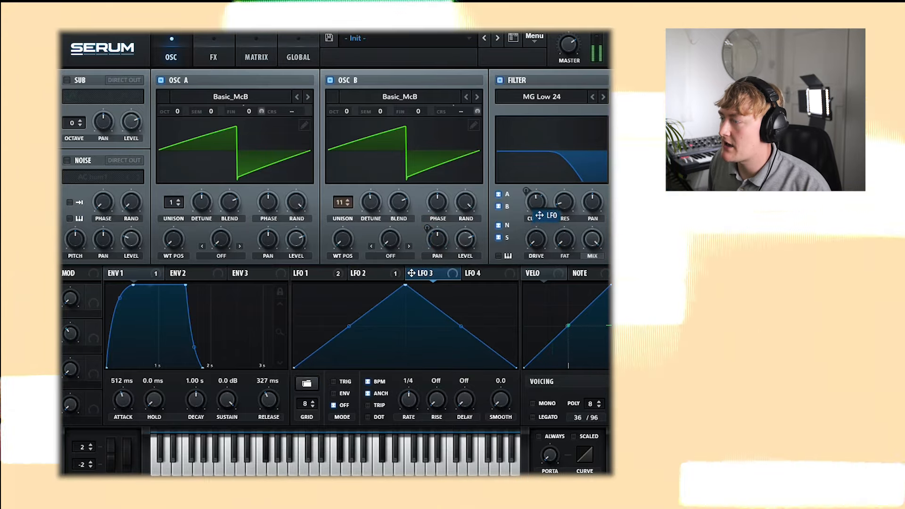
left_click_drag(526, 190, 525, 212)
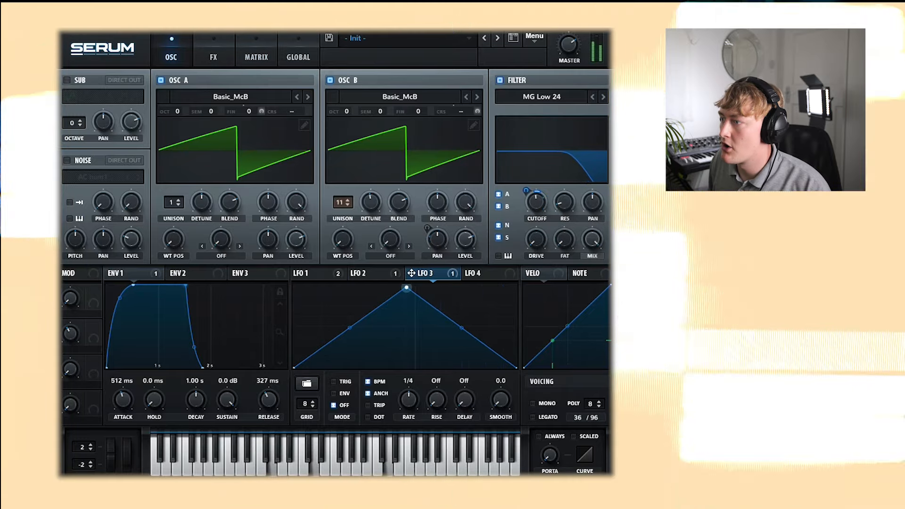
left_click_drag(405, 285, 516, 285)
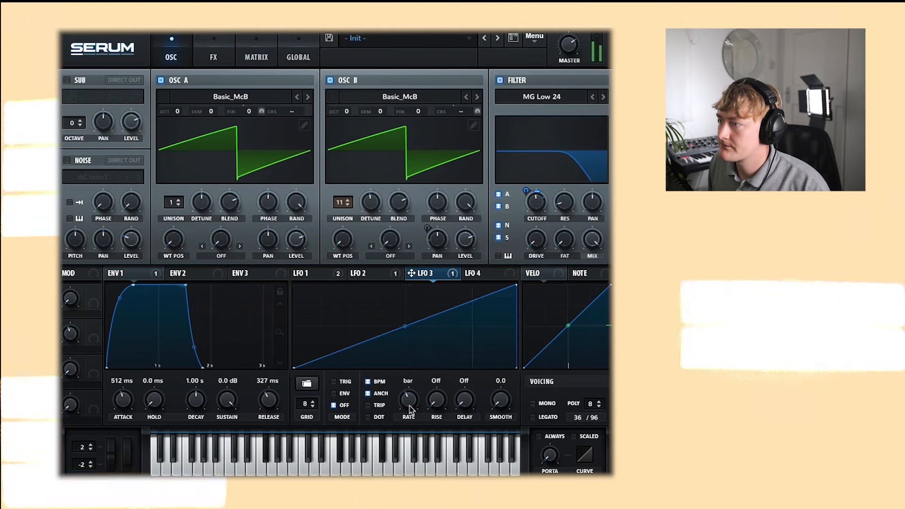
left_click_drag(516, 285, 515, 321)
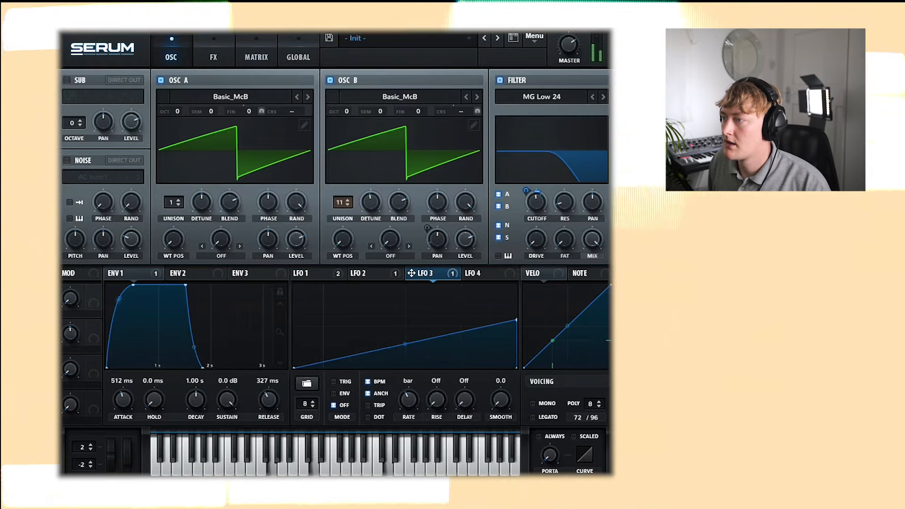
Assign LFO 4 to OSC A's fine pitch and adjust the modulation to a small amount.
left_click(483, 273)
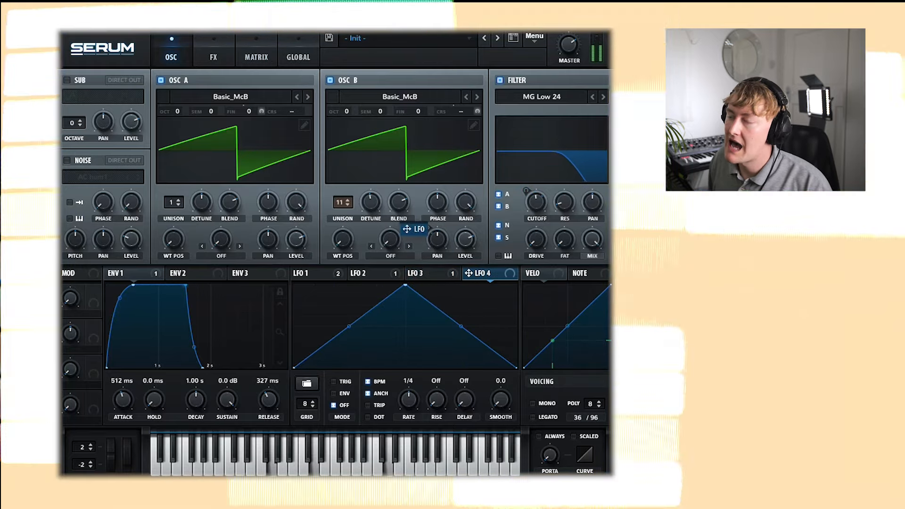
left_click_drag(406, 229, 262, 127)
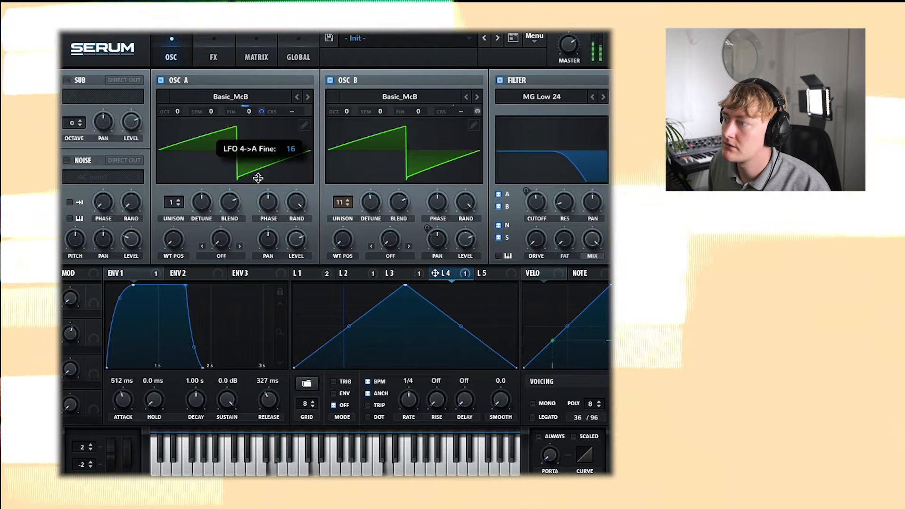
left_click_drag(258, 178, 258, 186)
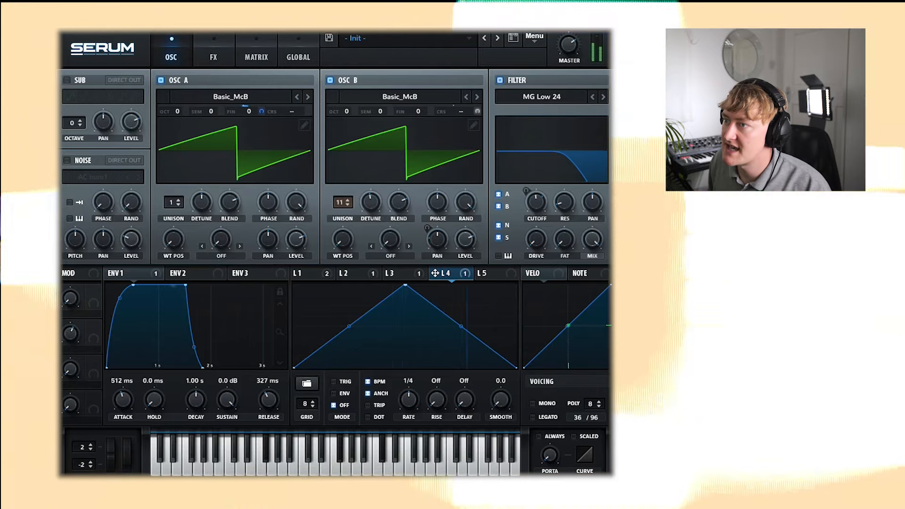
left_click_drag(261, 111, 262, 66)
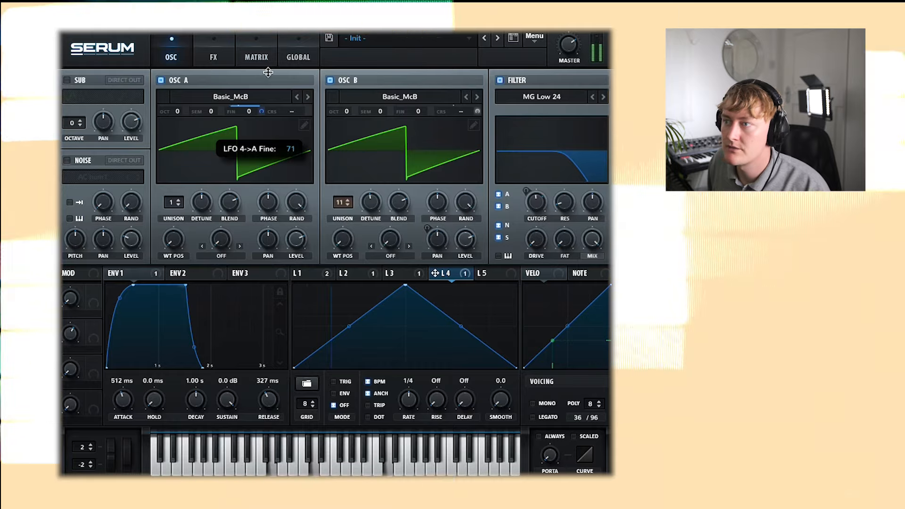
left_click_drag(262, 112, 262, 113)
Try modulating OSC B's fine pitch with LFO 4, and remove all modulators from that control.
left_click_drag(405, 285, 424, 113)
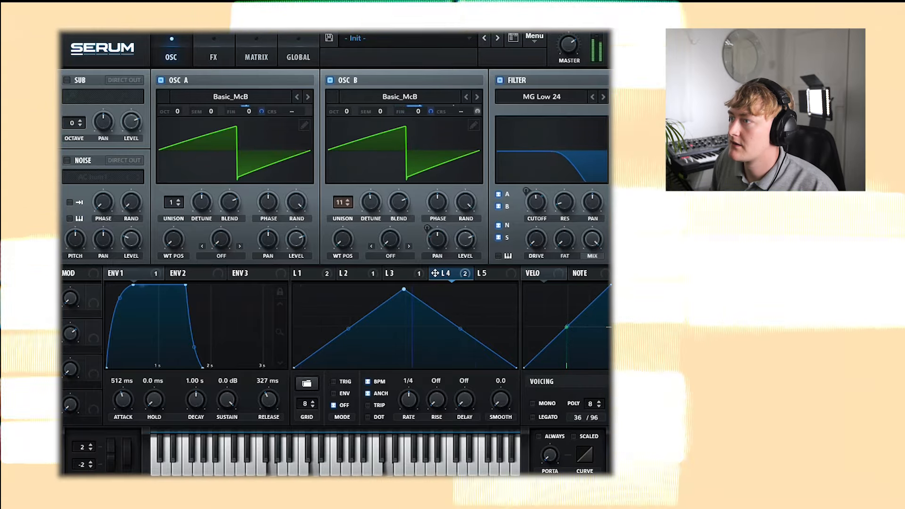
right_click(416, 111)
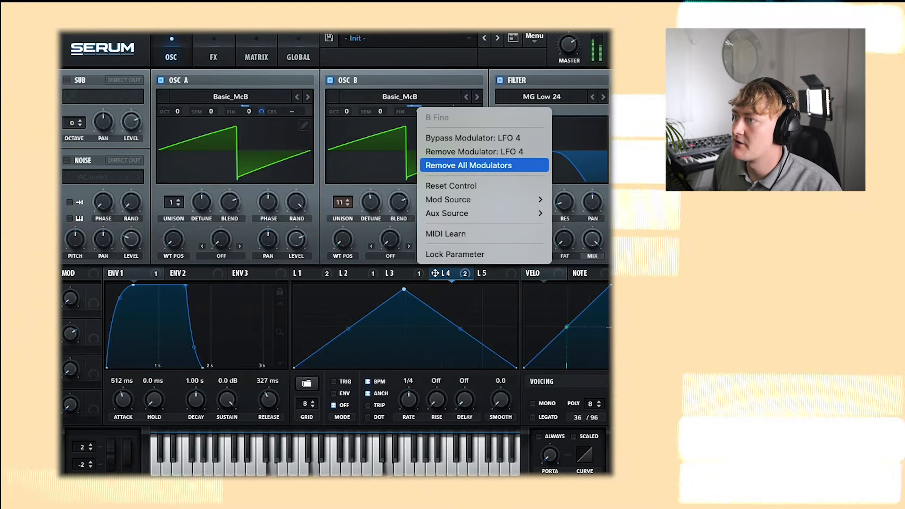
left_click(462, 164)
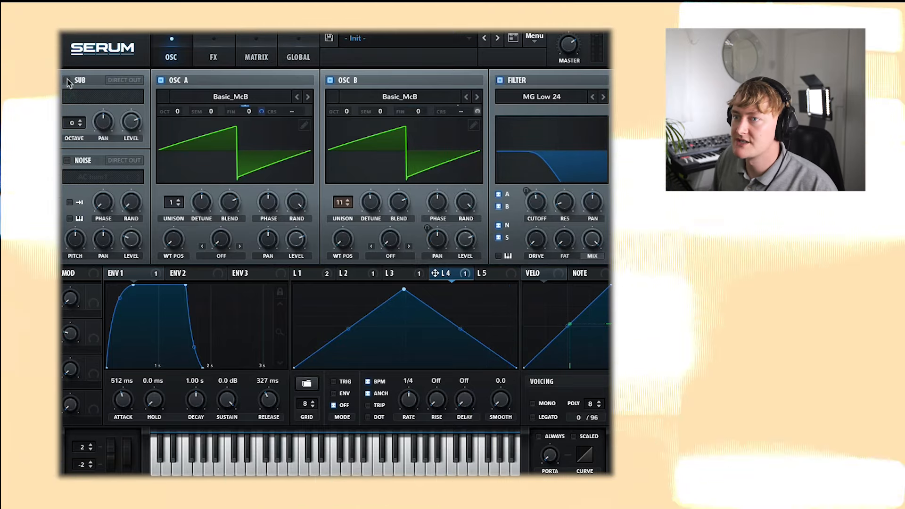
Enable the sub oscillator, set its octave to -2 and select its second waveform.
left_click(68, 81)
left_click(80, 125)
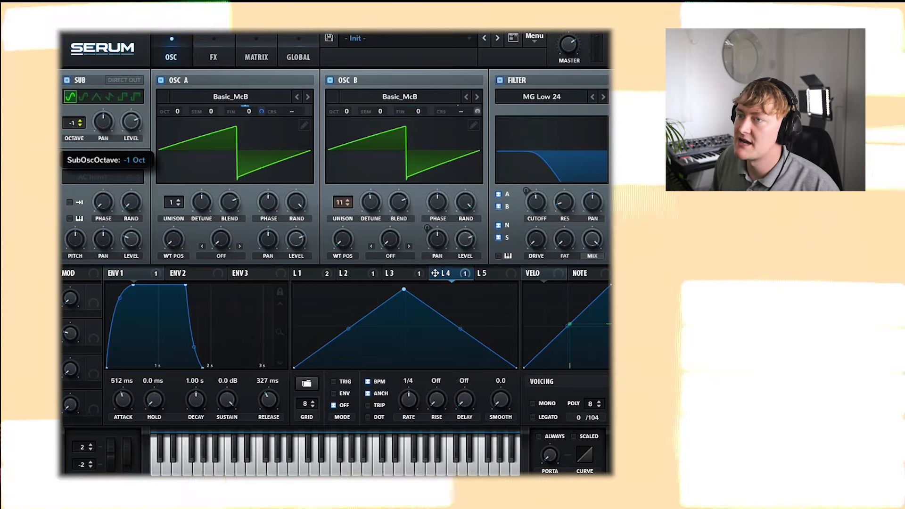
left_click(80, 125)
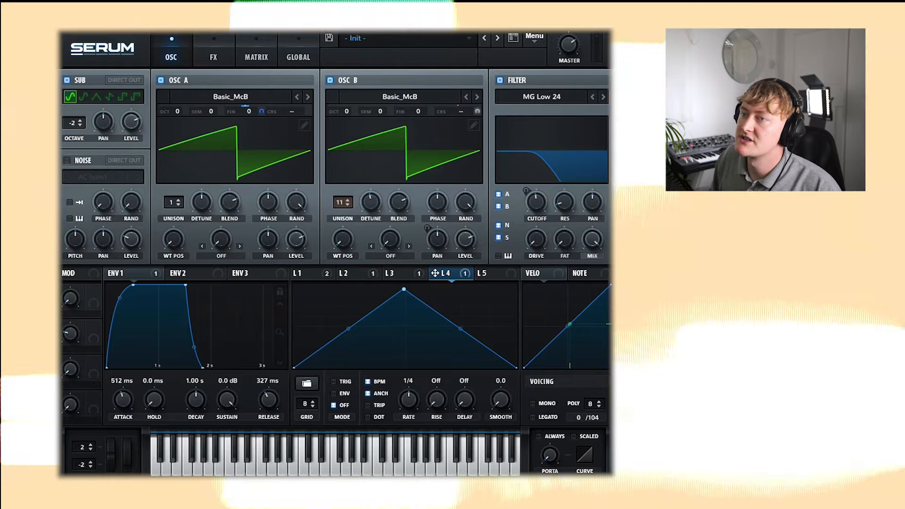
left_click(82, 97)
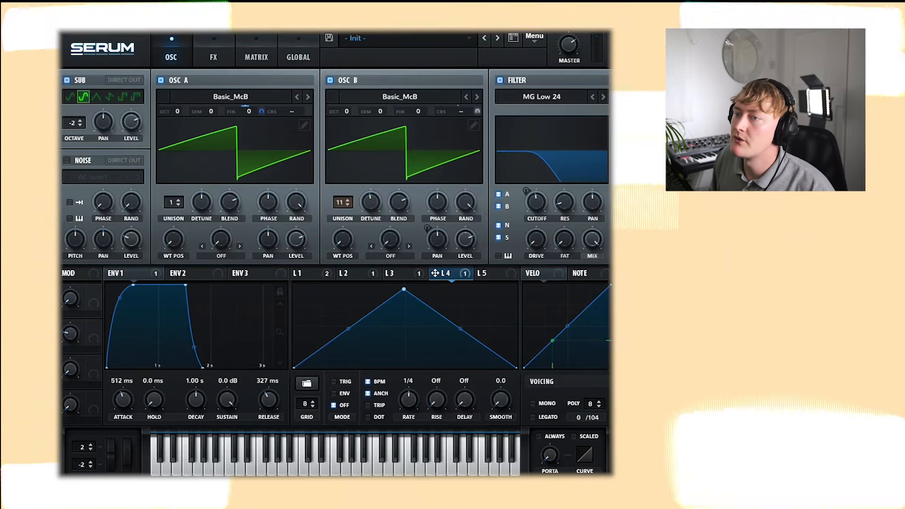
Raise the filter cutoff, then enable the noise oscillator and load the analog ARP white sample.
left_click_drag(536, 203, 536, 162)
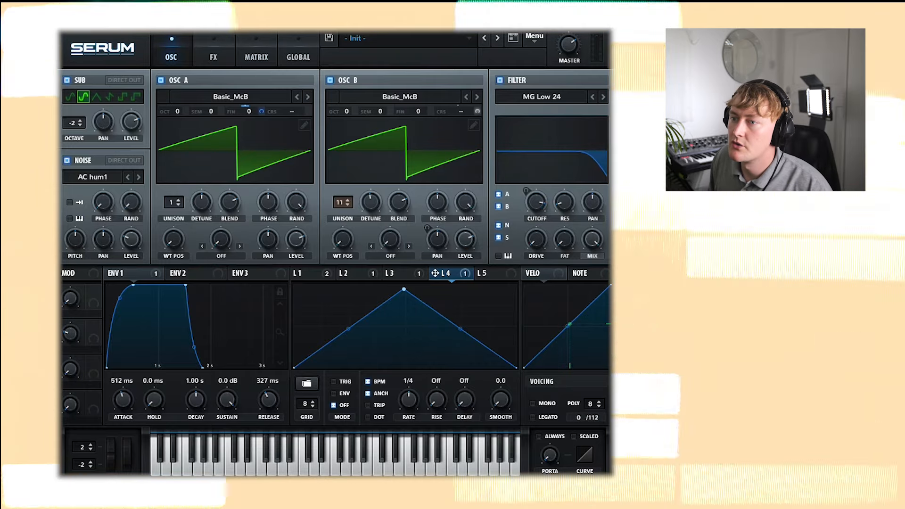
left_click(92, 177)
mouse_move(103, 193)
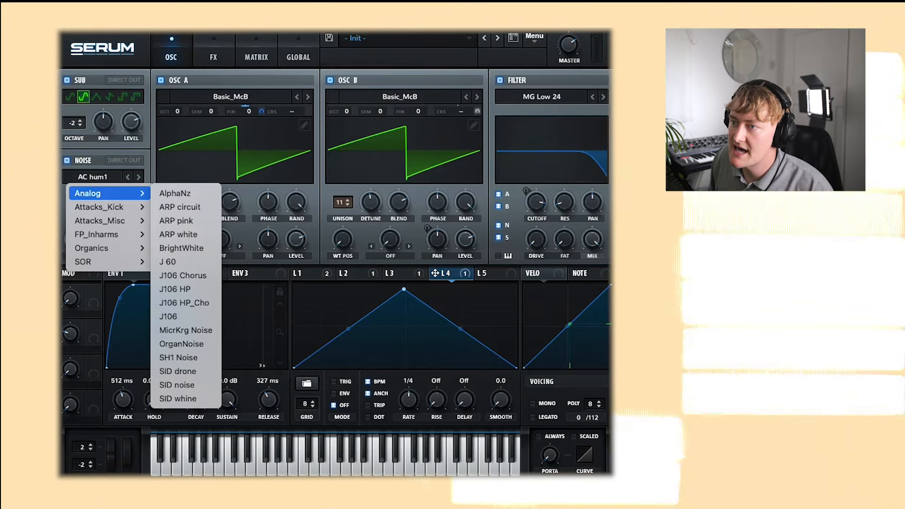
left_click(178, 234)
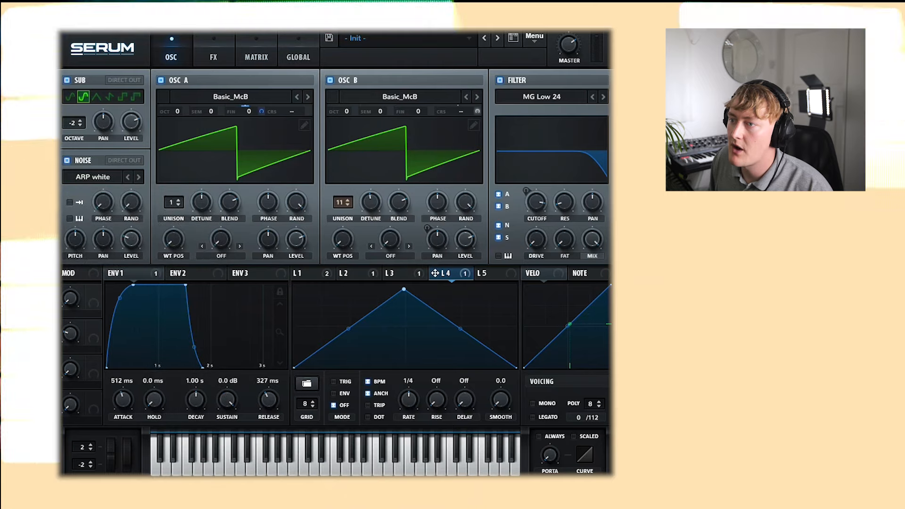
left_click(93, 177)
mouse_move(103, 193)
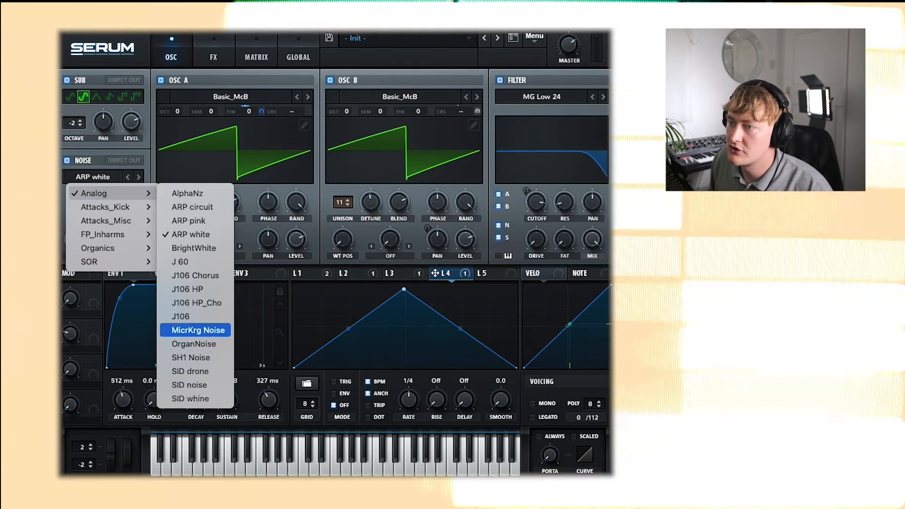
left_click(188, 234)
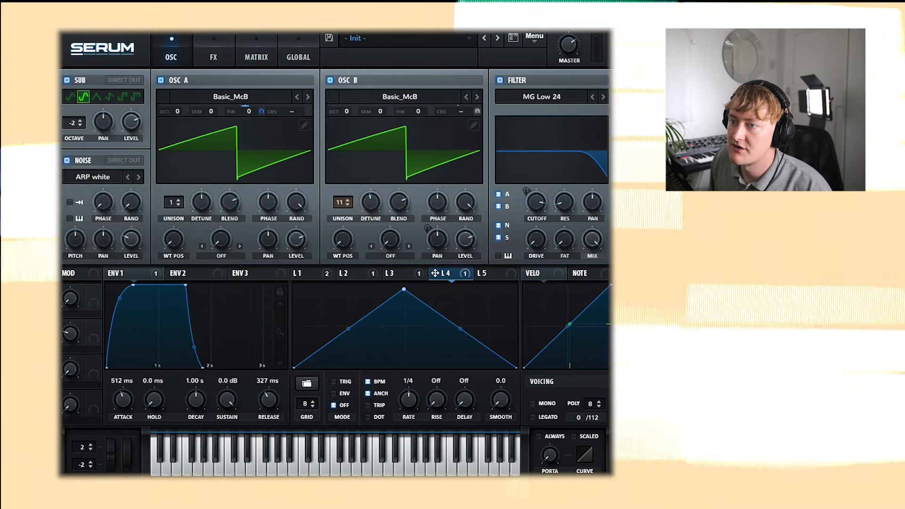
Turn on the noise oscillator's key tracking, set its level slightly below half, and compare the patch with and without noise.
left_click_drag(131, 240, 131, 214)
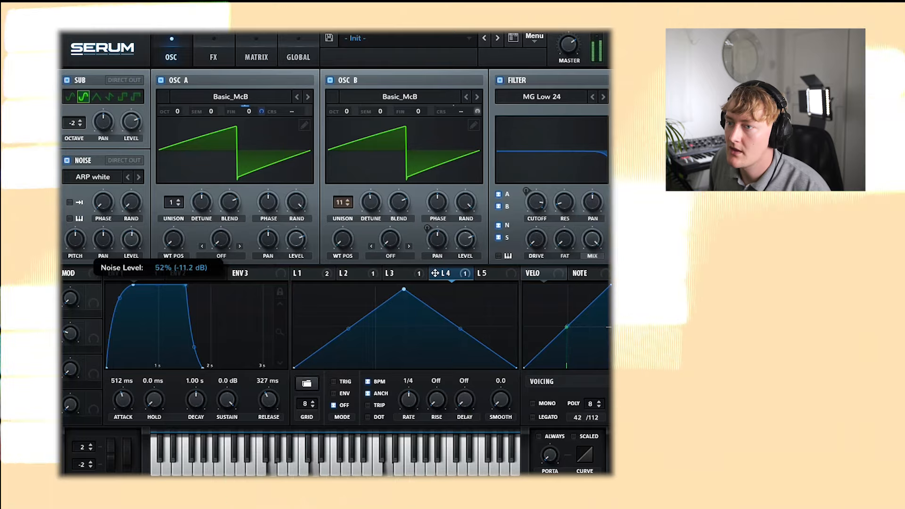
left_click(70, 218)
left_click_drag(130, 245, 130, 254)
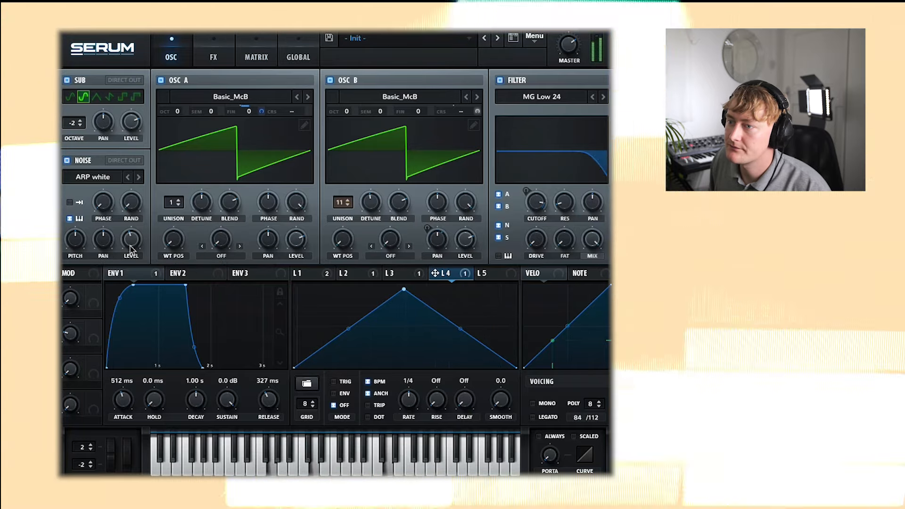
left_click(68, 160)
left_click(67, 160)
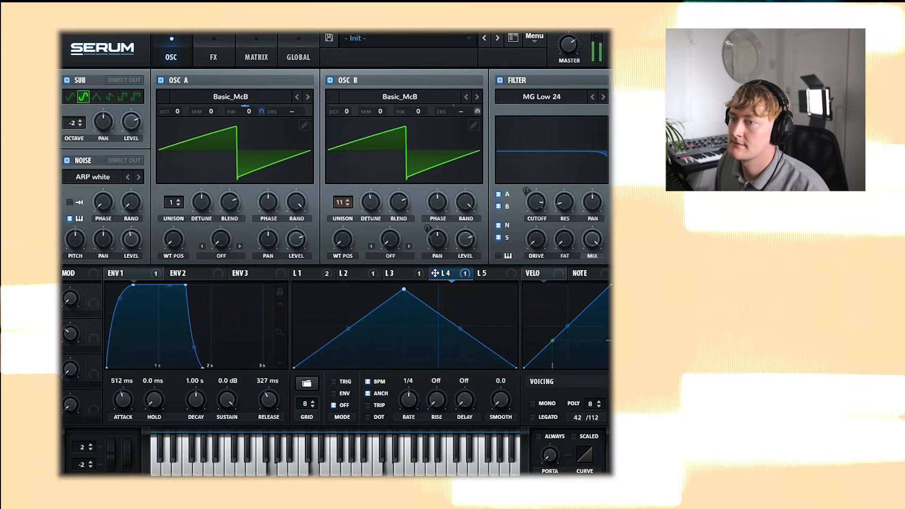
Add a Chorus and a Hall Reverb to the effects, and raise the reverb's decay and mix slightly.
left_click(214, 57)
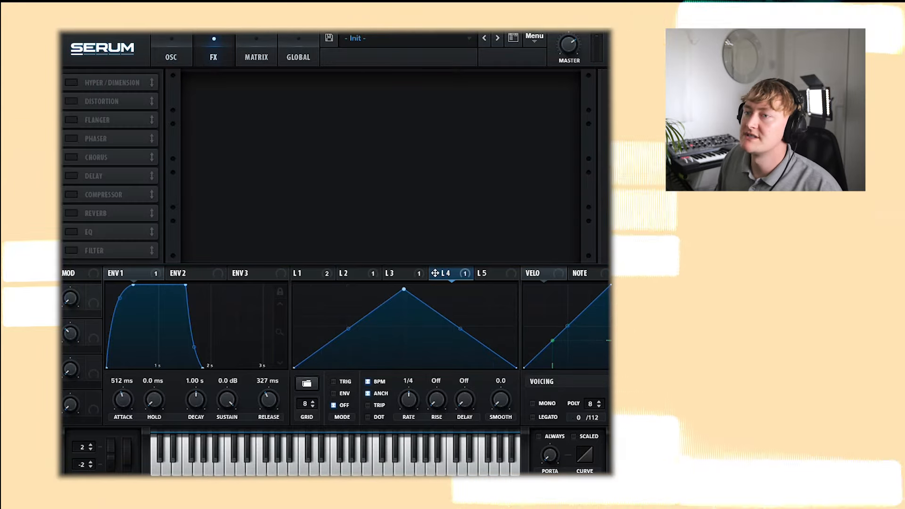
left_click(72, 157)
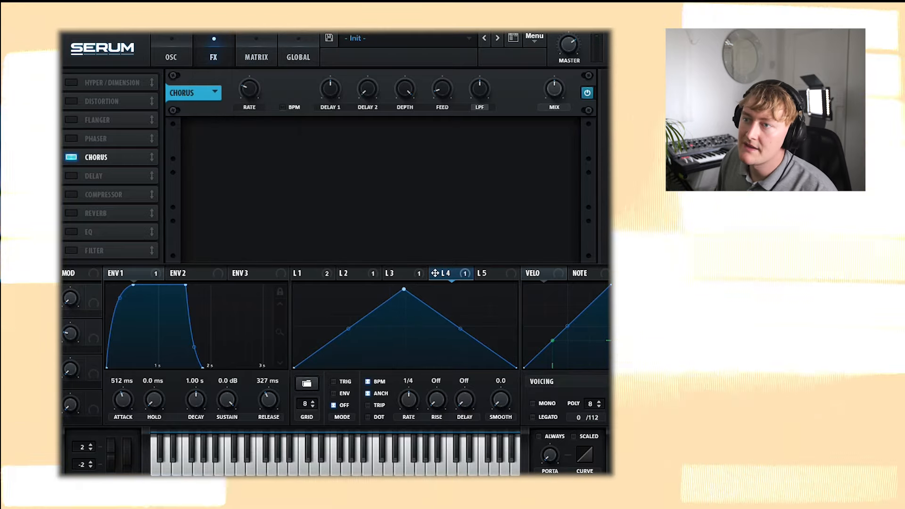
left_click(71, 213)
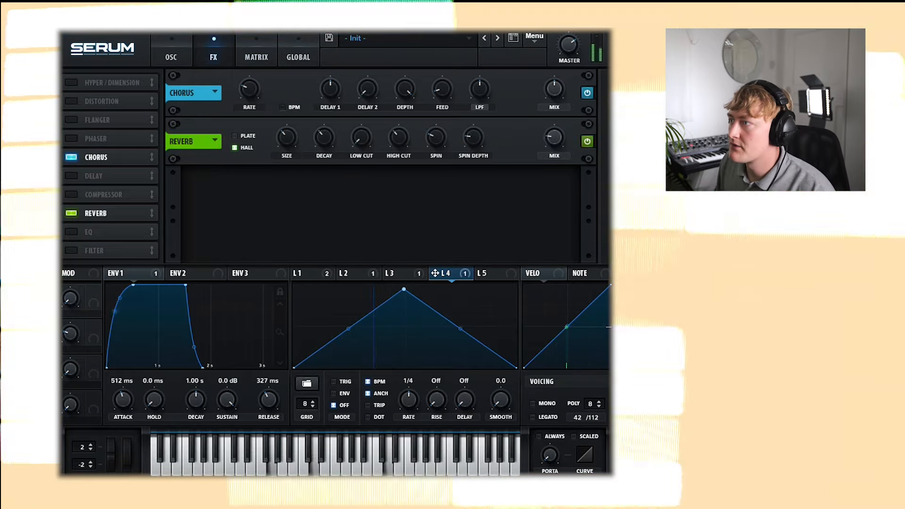
left_click_drag(324, 137, 324, 131)
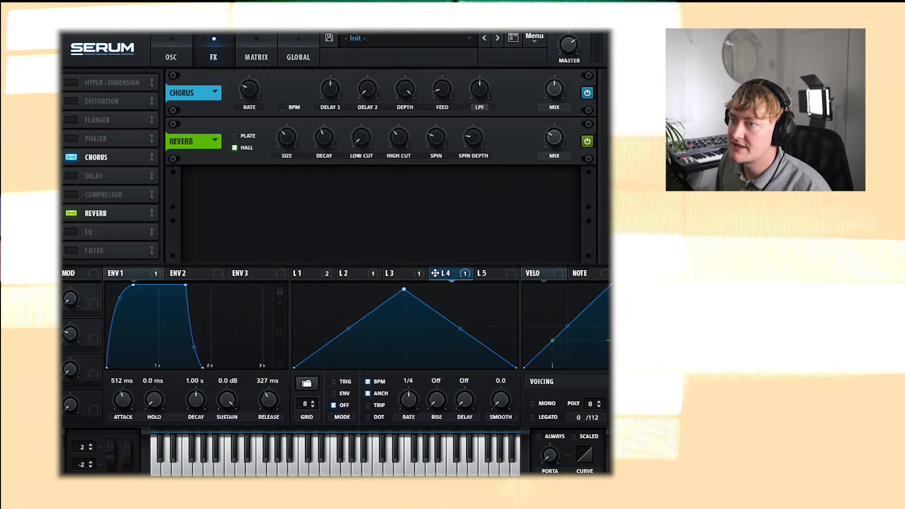
Add an EQ effect, lower its low band's frequency slightly and switch that band to a high-pass shape.
left_click(71, 232)
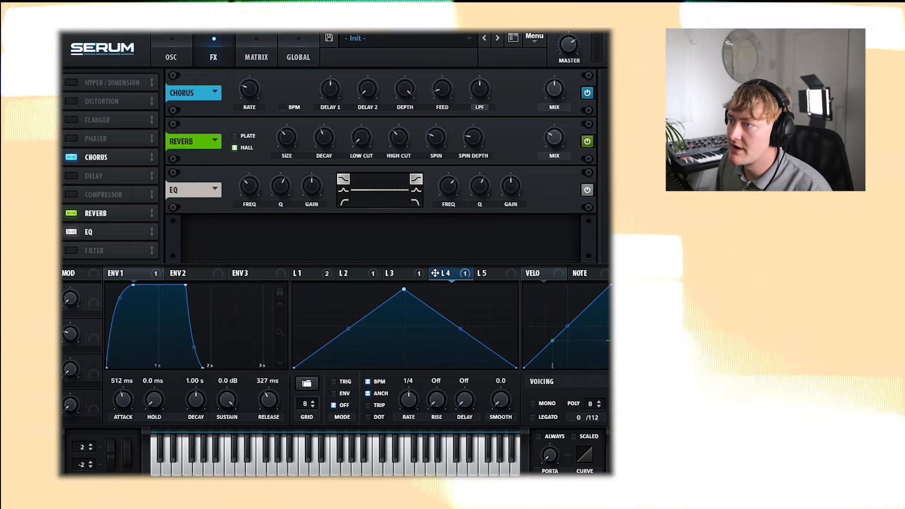
mouse_move(249, 187)
left_mouse_down()
mouse_move(250, 178)
mouse_move(311, 198)
mouse_move(311, 209)
mouse_move(281, 190)
mouse_move(249, 198)
mouse_move(249, 182)
mouse_move(249, 190)
left_mouse_up()
left_click(343, 201)
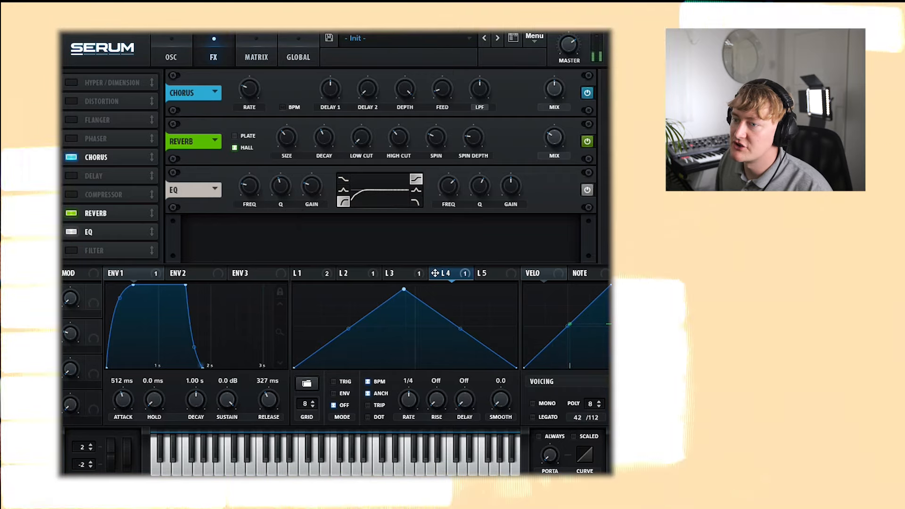
Map Macro 2 to the EQ's low band frequency, name it "low end", adjust the modulation depth and turn the macro down.
left_click_drag(93, 326, 249, 186)
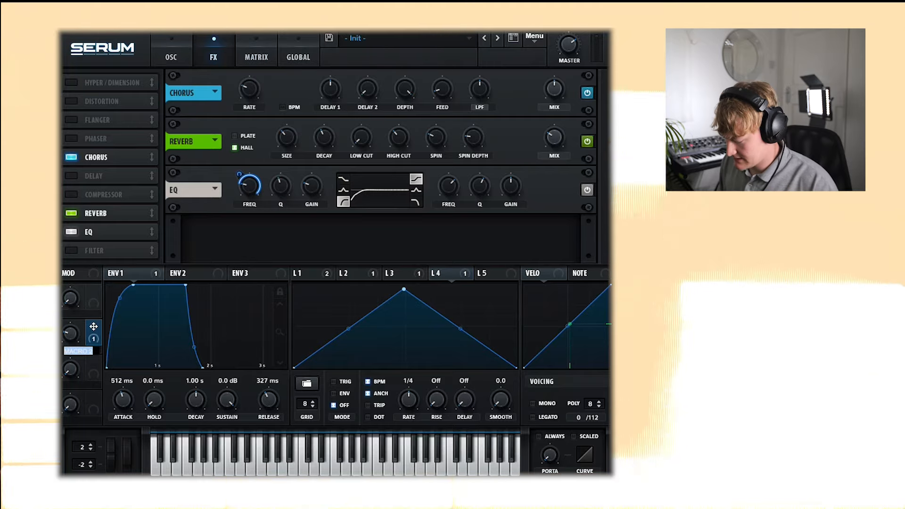
type("low end")
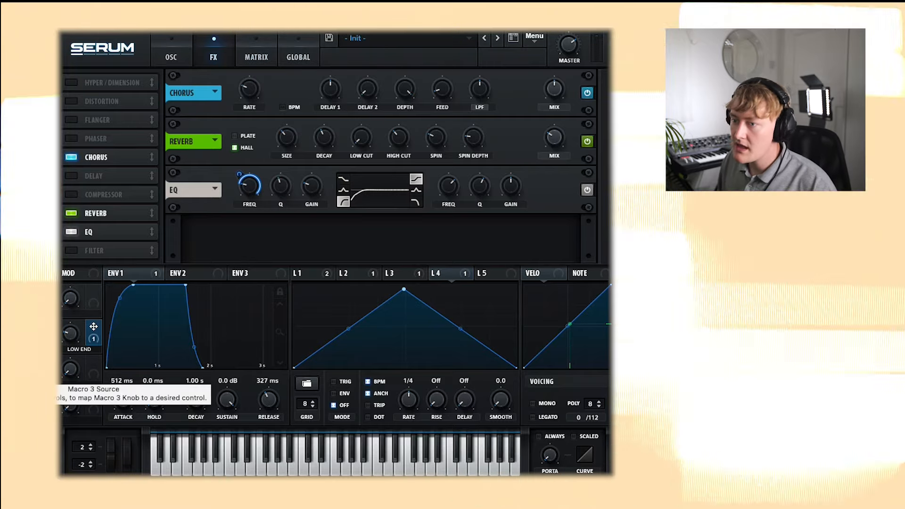
key("Return")
left_click_drag(70, 334, 70, 322)
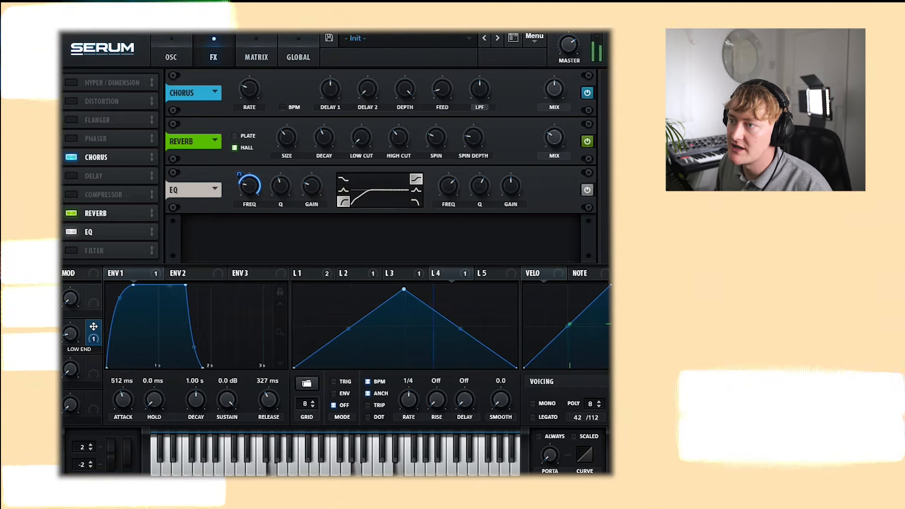
left_click_drag(239, 174, 239, 193)
left_click_drag(70, 333, 70, 372)
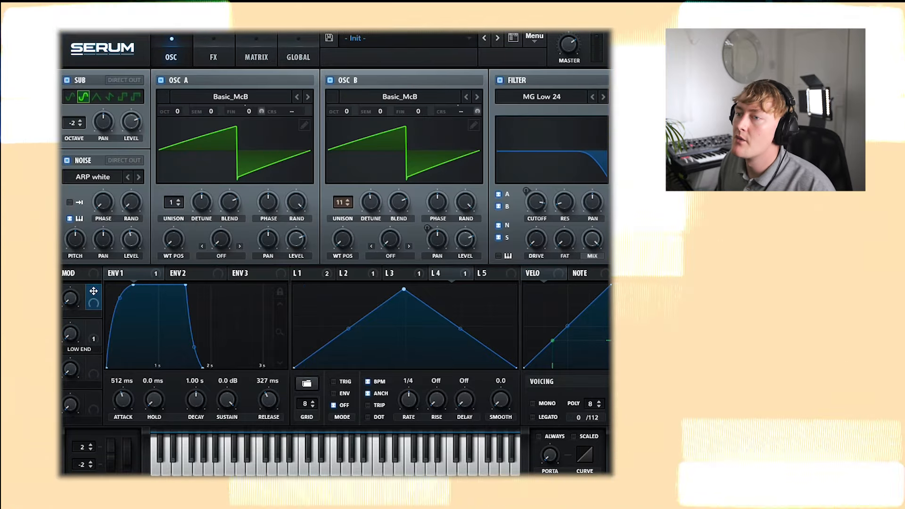
Lower the filter cutoff to about 17 Hz, map Macro 1 to it with a large positive range, name it "filter" and raise it.
left_click_drag(93, 291, 536, 268)
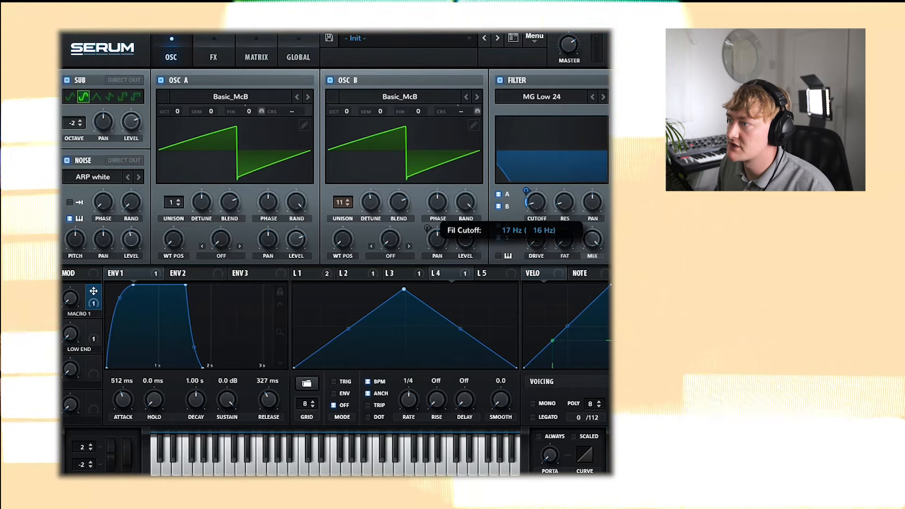
left_click_drag(526, 190, 526, 145)
double_click(79, 314)
type("fi")
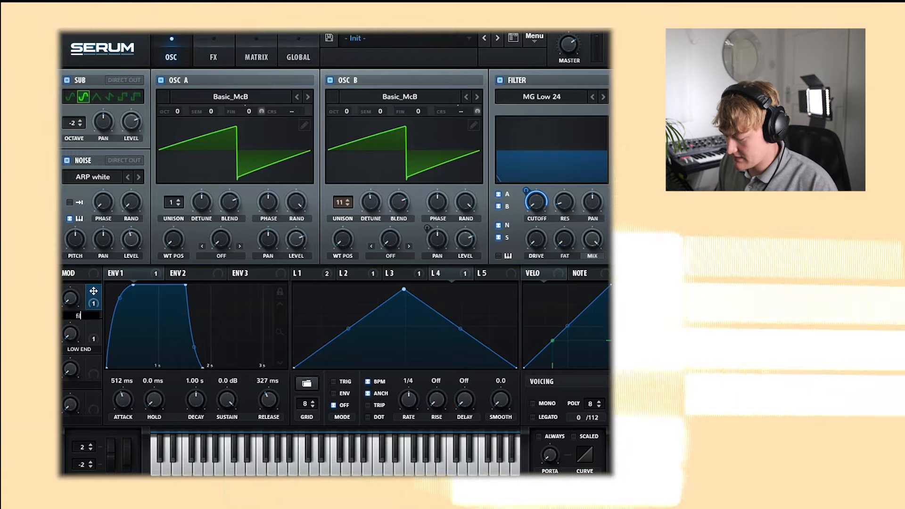
type("lter")
key("Return")
left_click_drag(70, 297, 69, 282)
Shorten Env 1's attack to 230 ms while sweeping the Filter macro to audition the cutoff.
left_click_drag(123, 399, 123, 407)
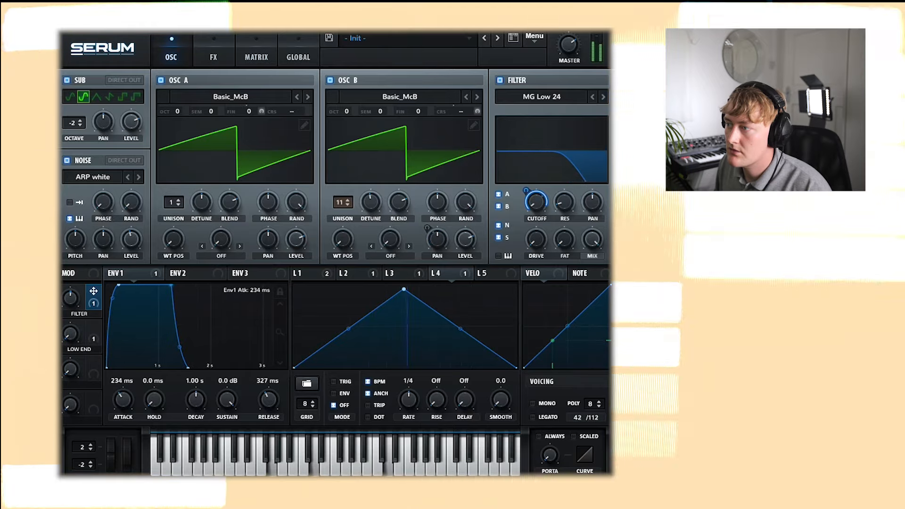
mouse_move(70, 298)
left_mouse_down()
mouse_move(70, 282)
mouse_move(70, 301)
left_mouse_up()
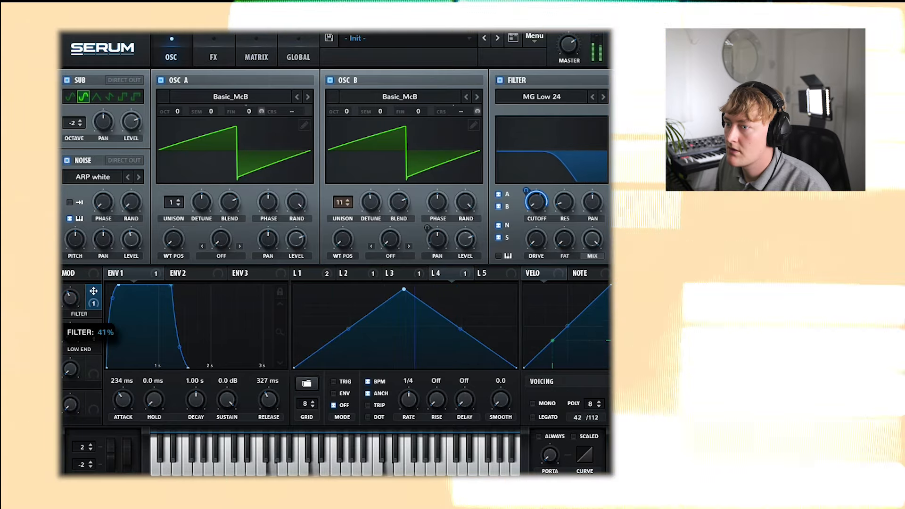
left_click_drag(123, 399, 123, 400)
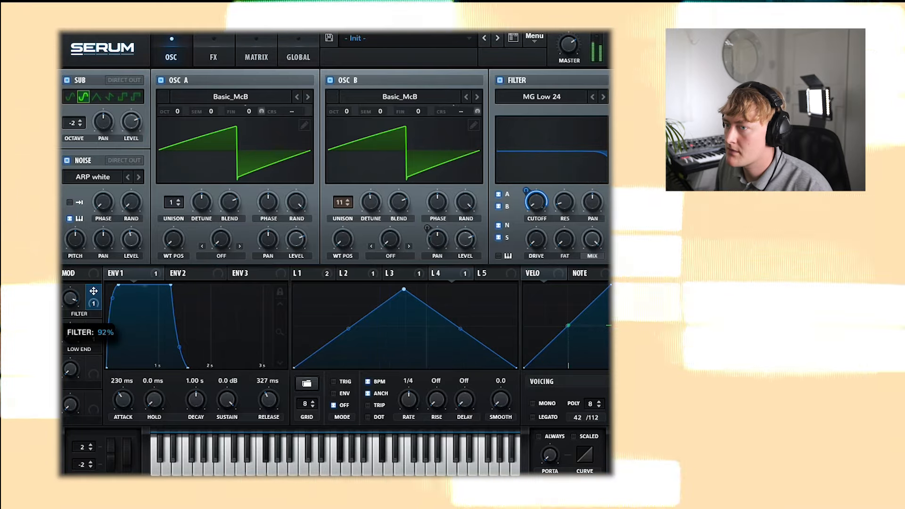
left_click_drag(70, 298, 70, 302)
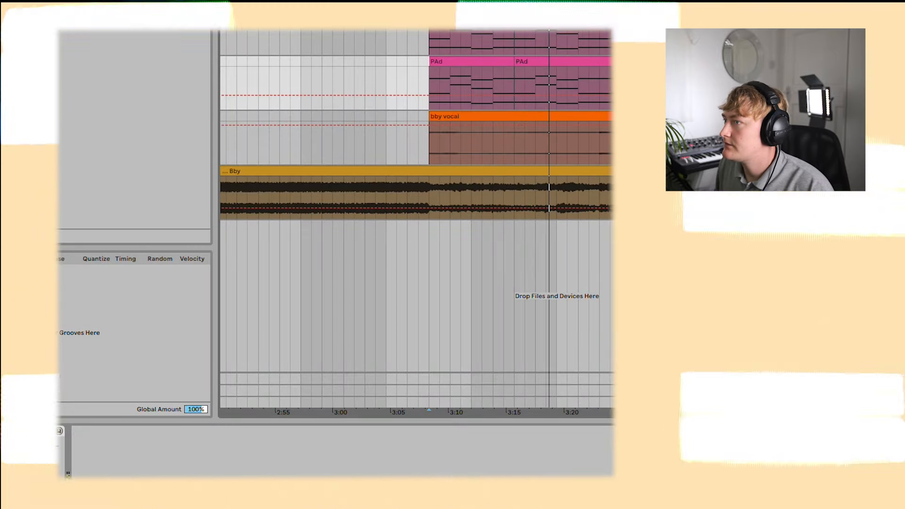
Replay the arrangement with the bby vocal in Ableton Live, return to the PAd track's Serum and set the Filter macro to 52%.
left_click(609, 116)
key("space")
key("space")
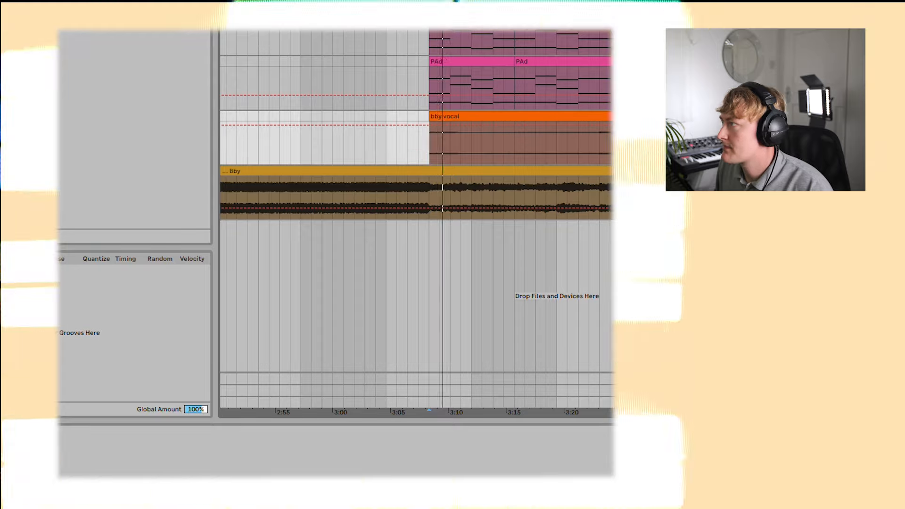
left_click(609, 62)
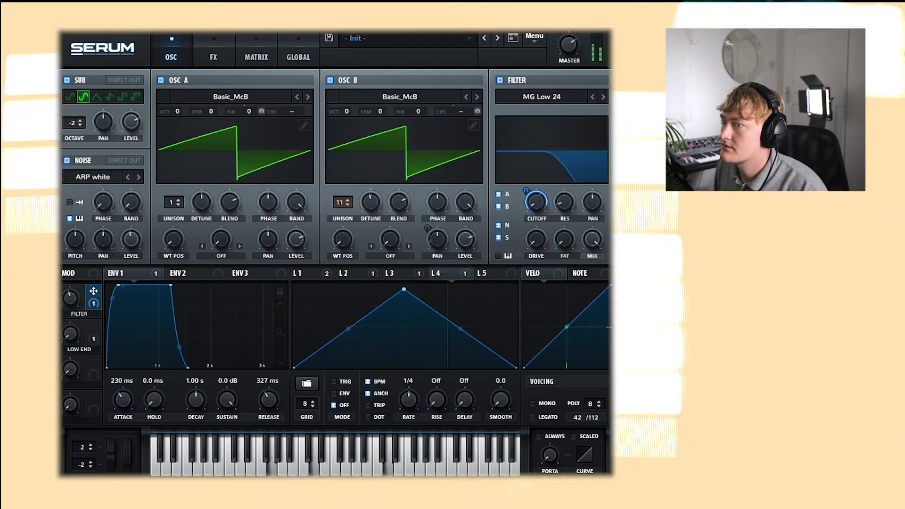
left_click_drag(70, 298, 70, 293)
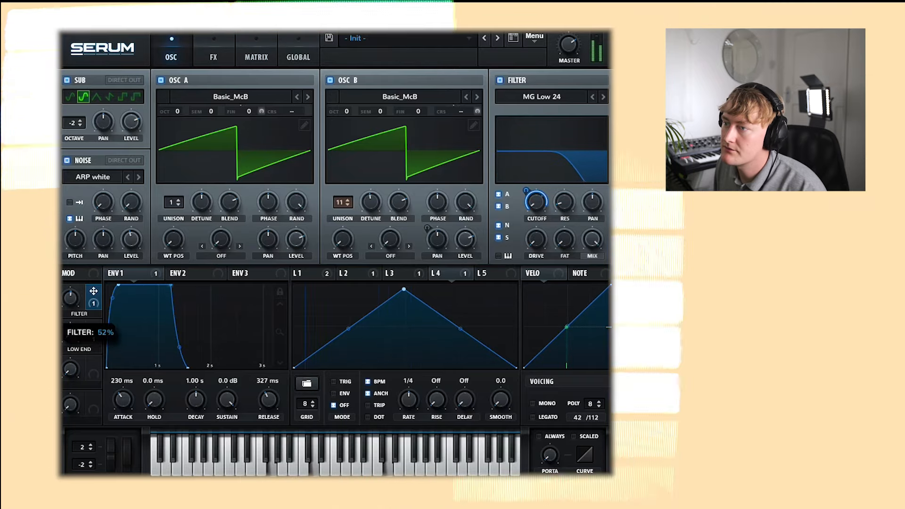